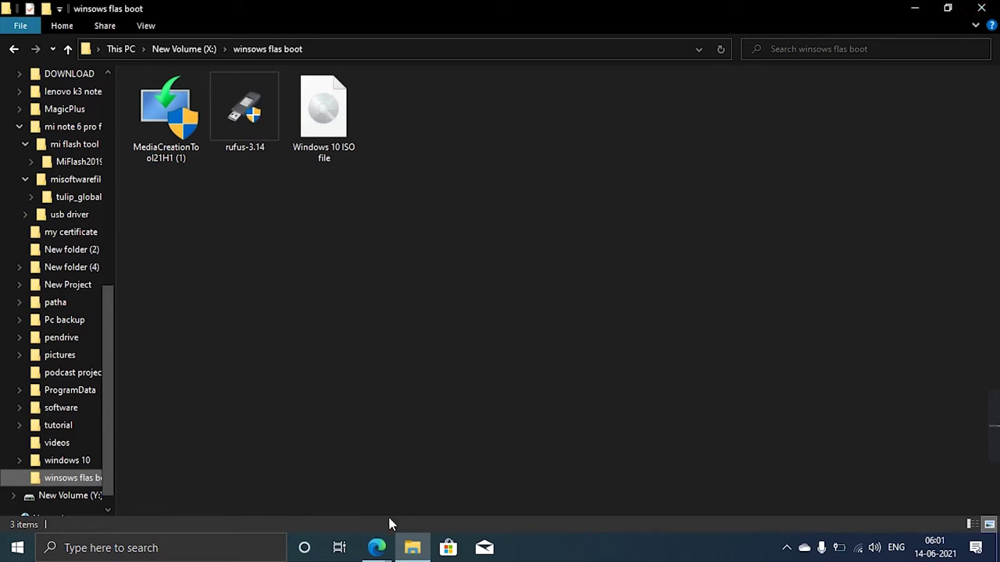
Step: Switch to Edge, search the web for "microsoft windows 10 download" and open Microsoft's Download Windows 10 page
mouse_move(376, 547)
click(435, 506)
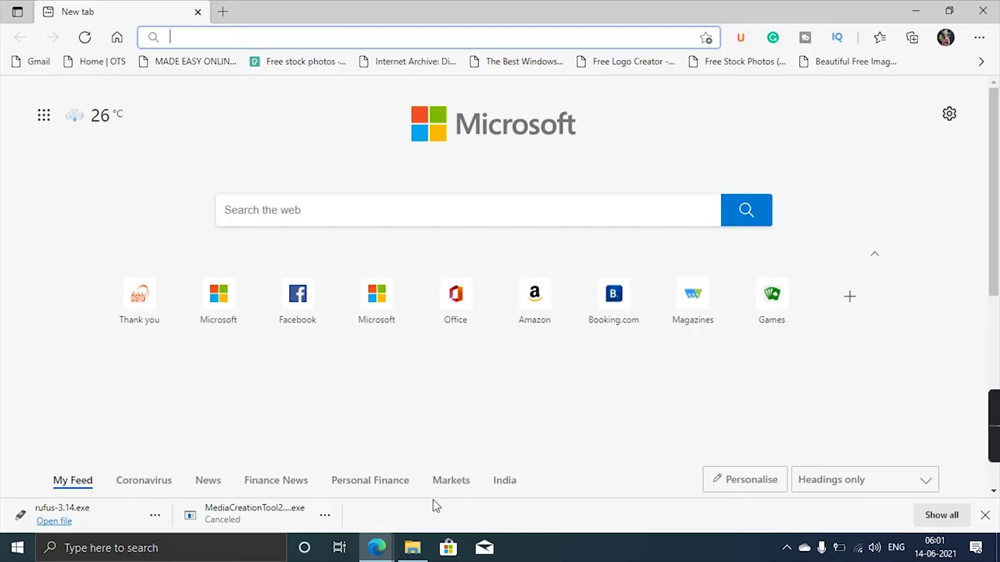
click(315, 209)
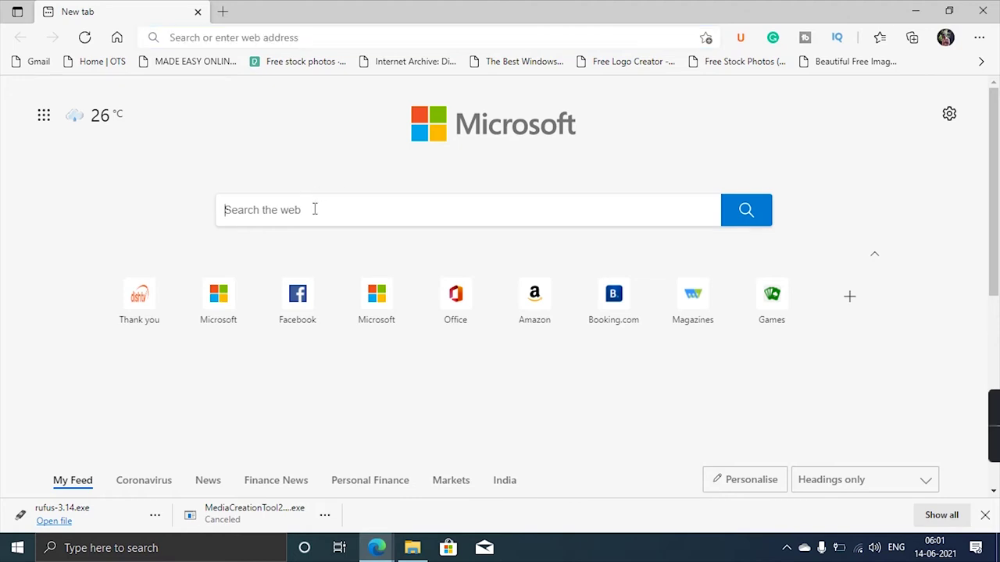
text(microsoft windows 10 download)
key(Return)
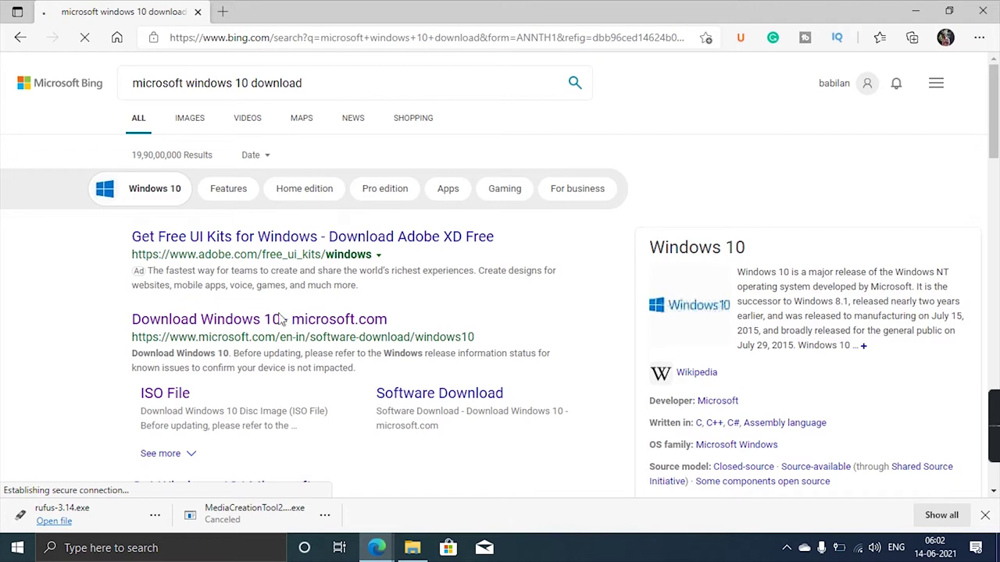
click(234, 328)
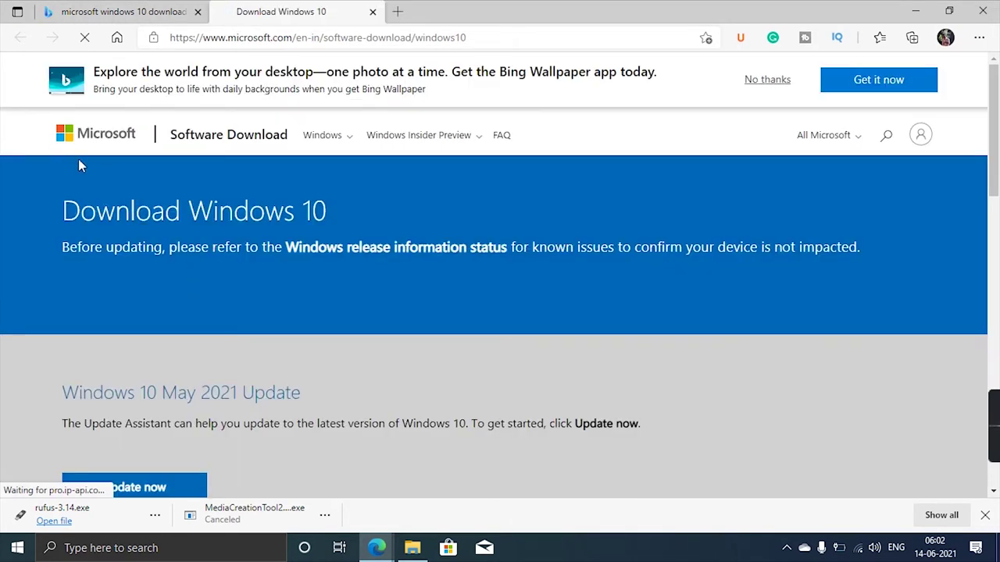
Step: Download the media creation tool from the Create Windows 10 installation media section
scroll(152, 328, down, 2)
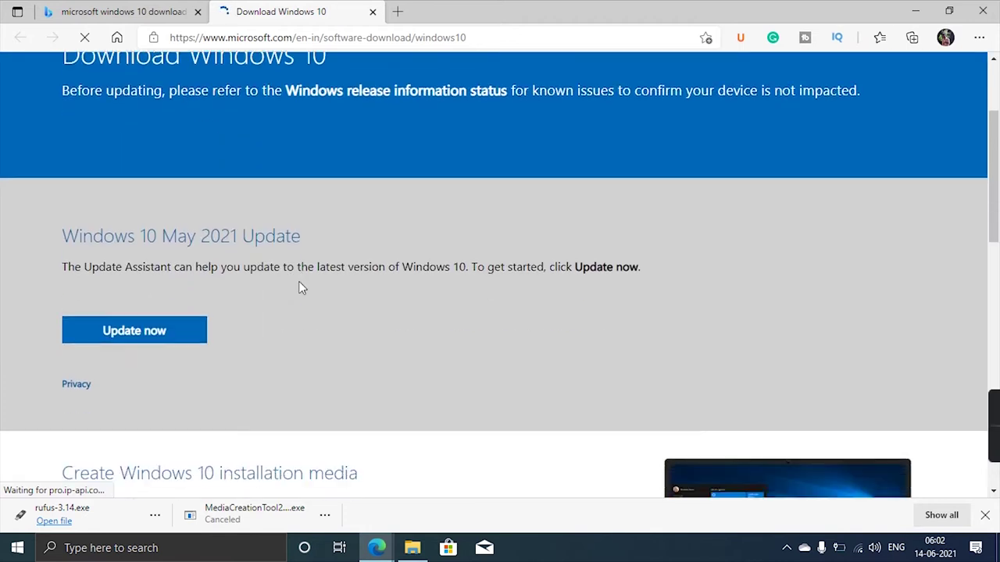
scroll(304, 281, down, 4)
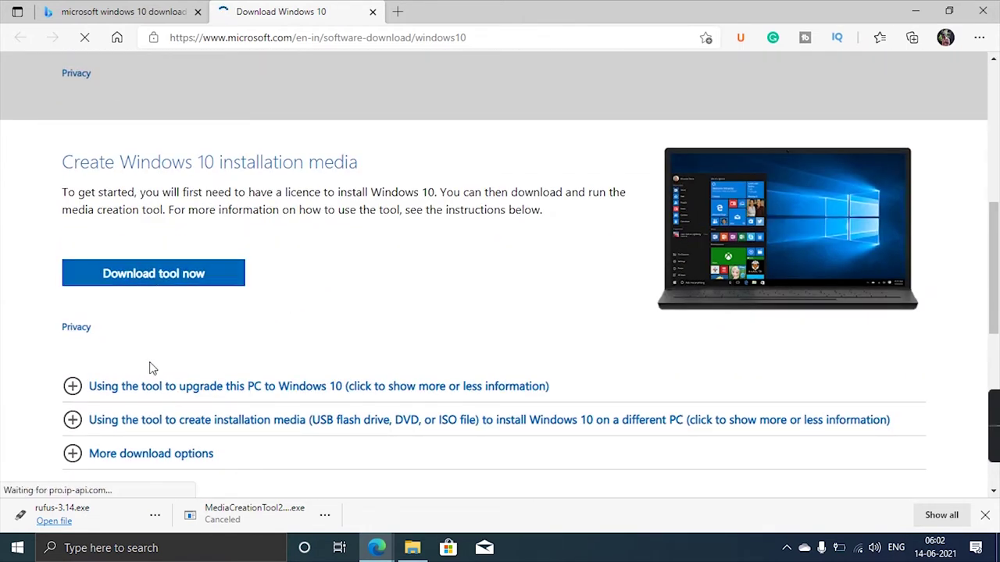
click(151, 278)
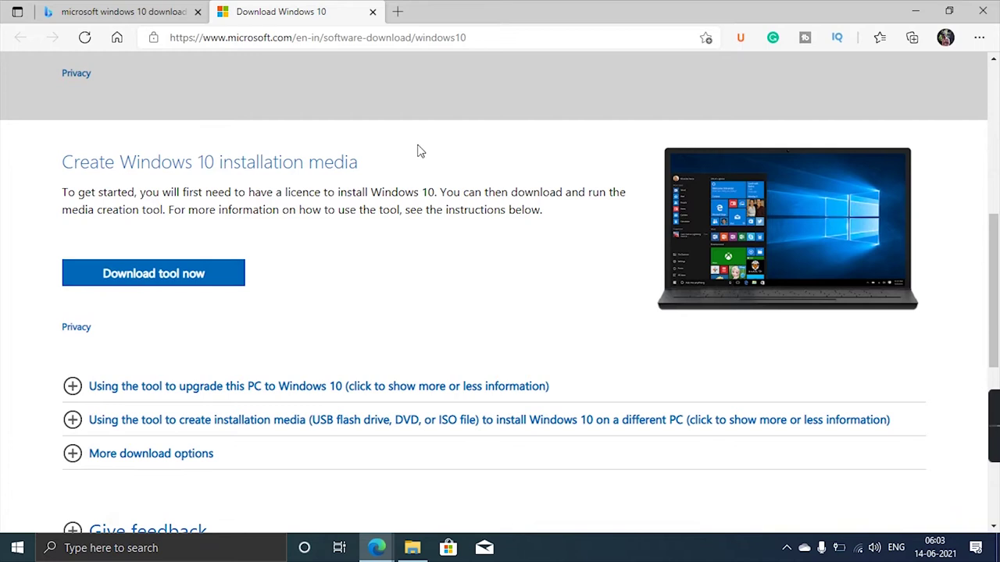
Step: Search for "rufus" in a new browser tab and look through the official Rufus website
click(398, 12)
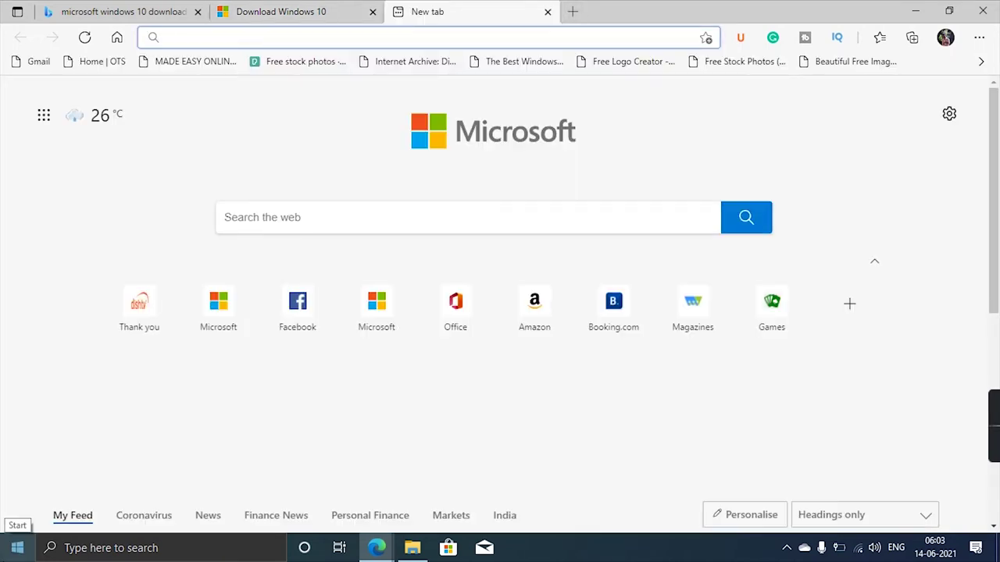
text(ru)
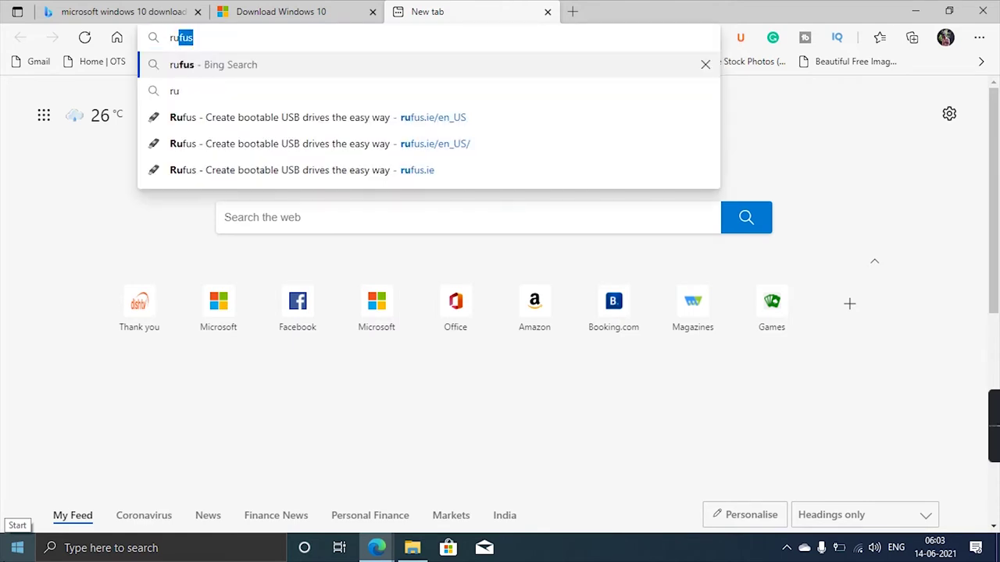
text(fus)
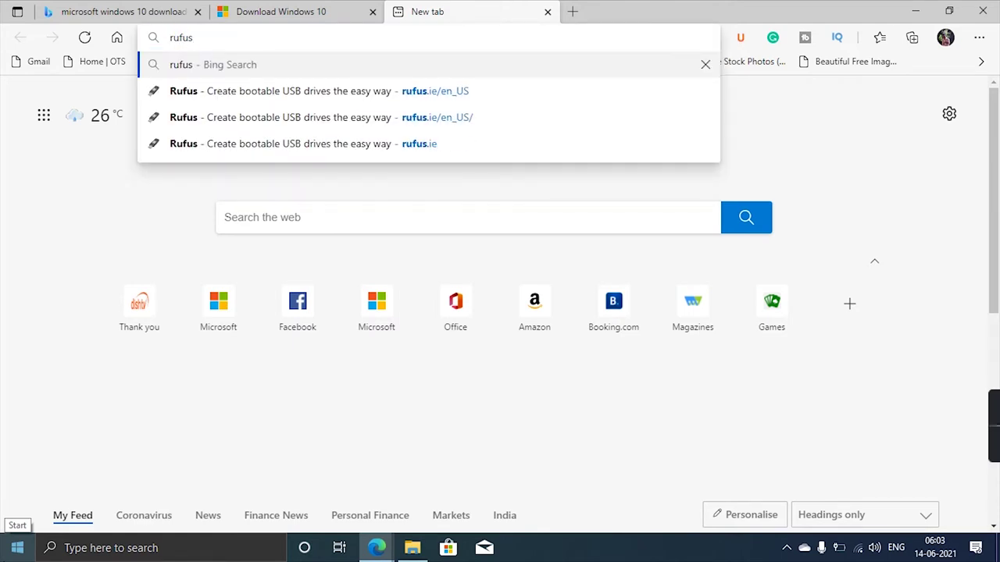
key(Return)
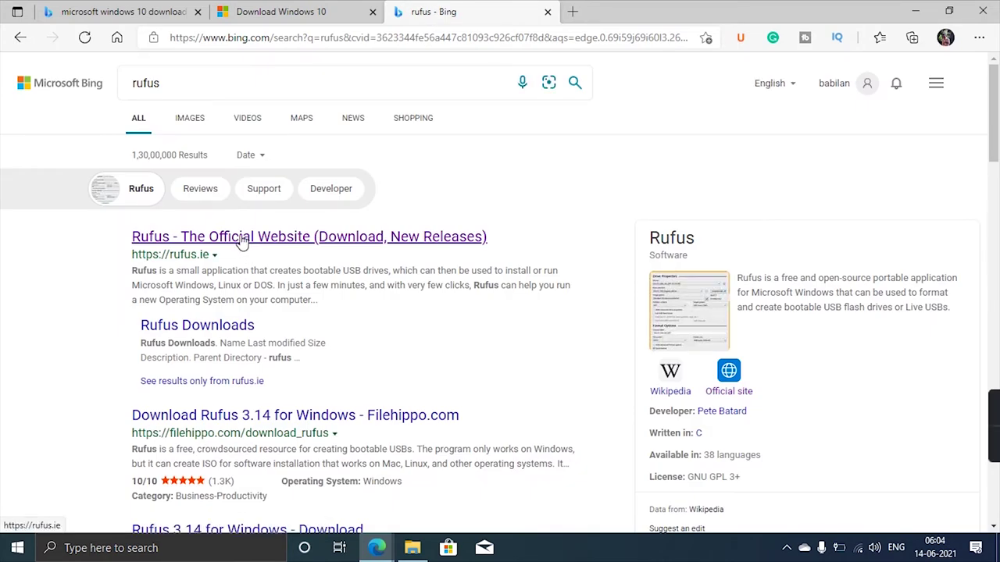
click(242, 236)
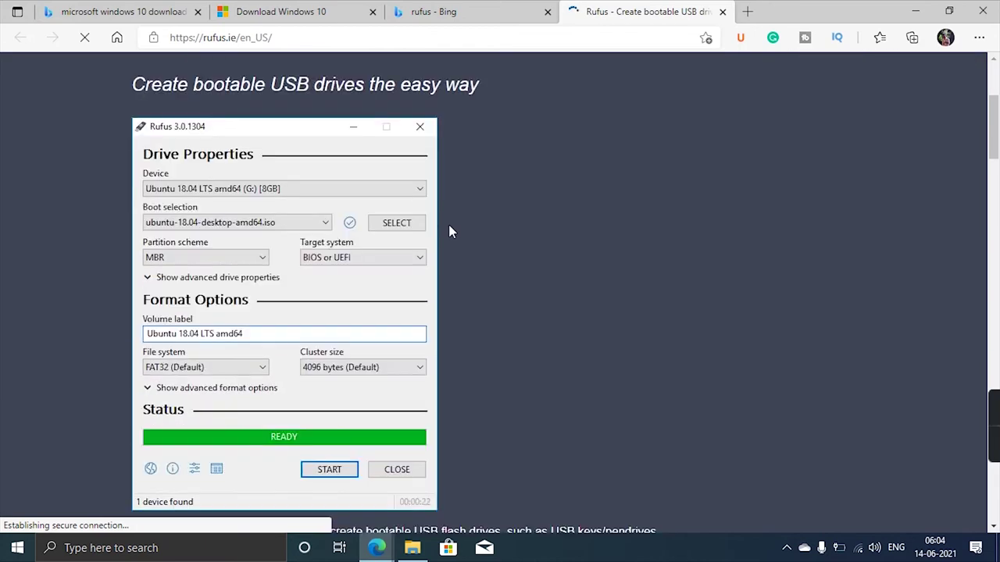
scroll(455, 243, down, 10)
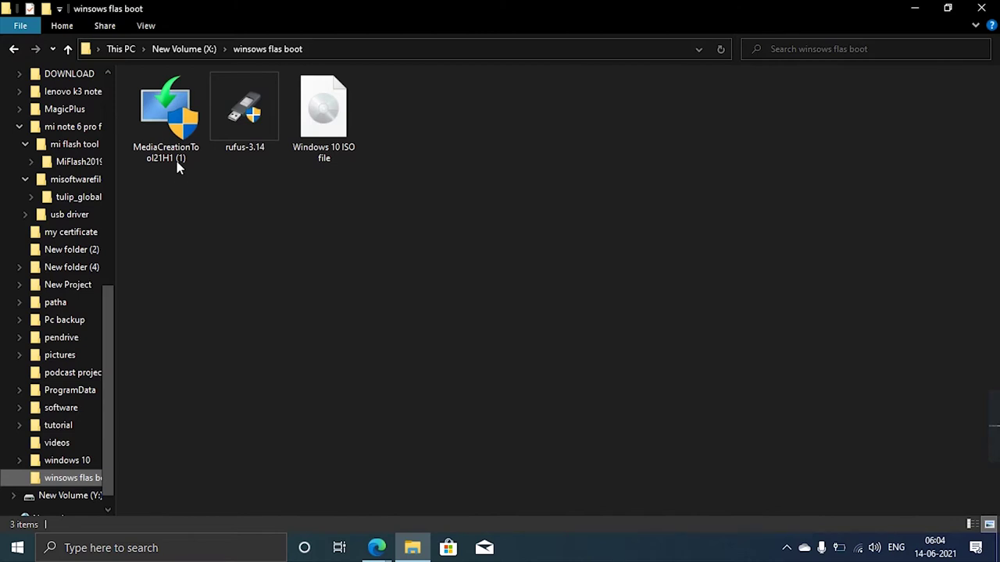
Step: Run MediaCreationTool21H1 as administrator and save the installation media as an ISO file named Windows in the DOWNLOAD folder
right_click(160, 130)
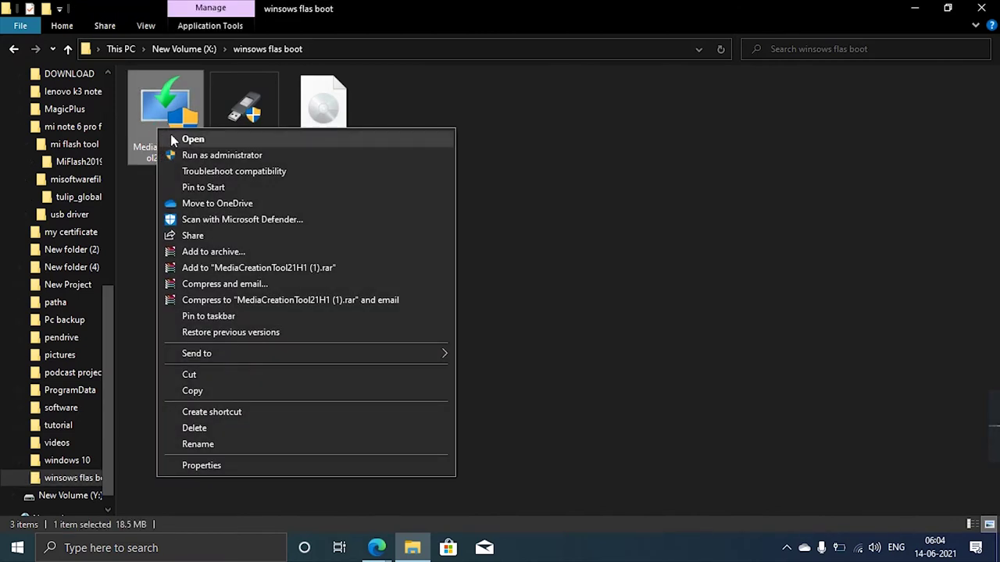
click(222, 155)
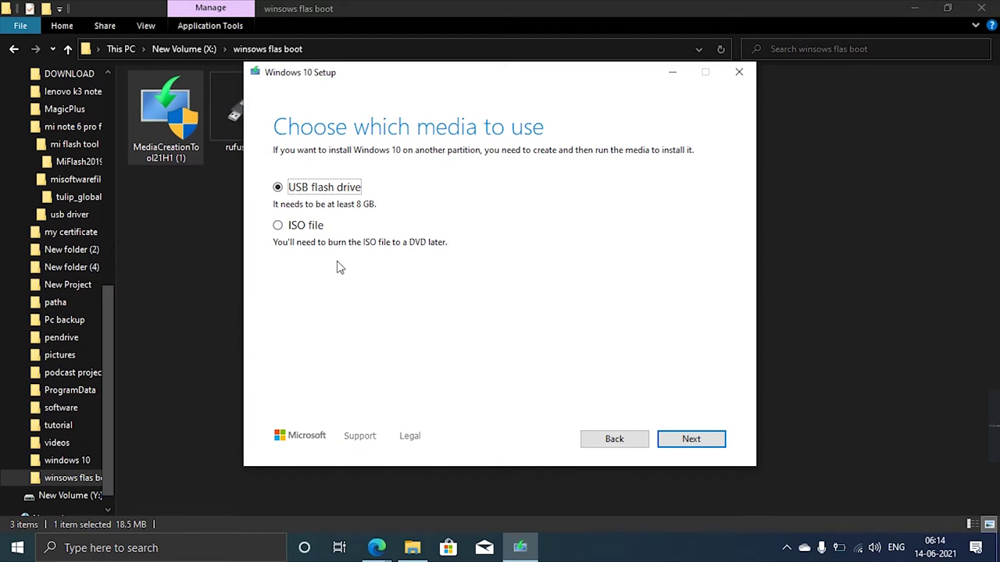
click(279, 226)
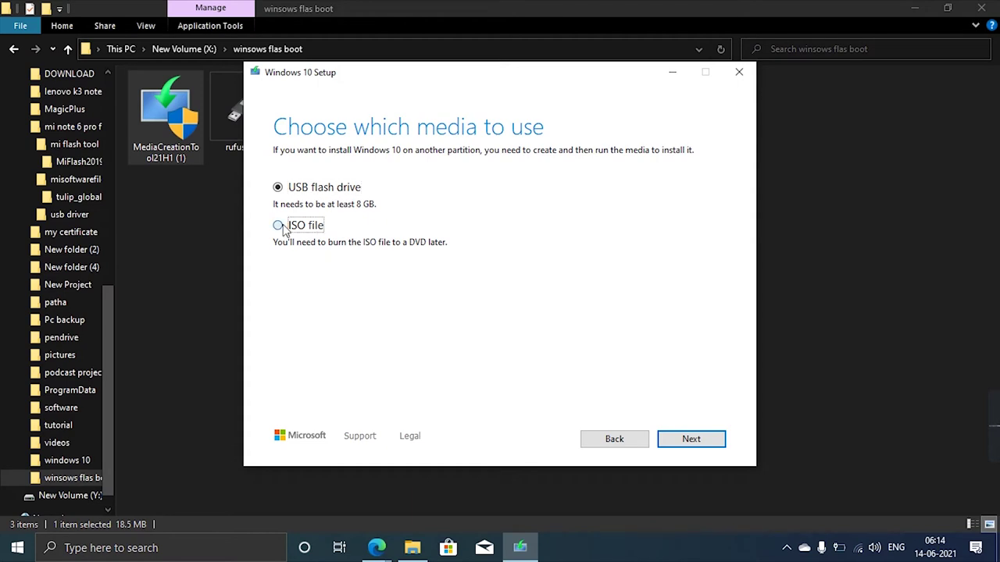
click(692, 439)
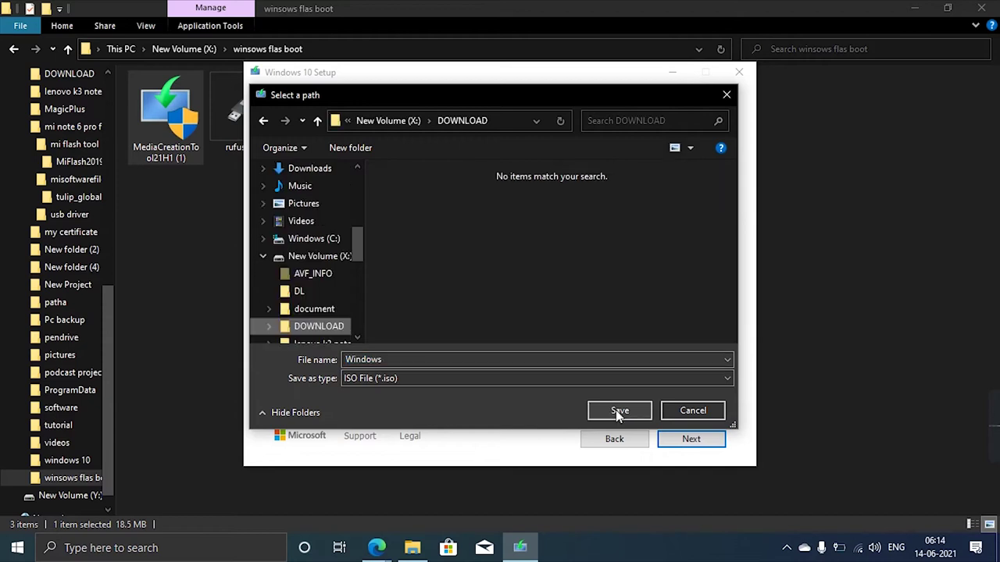
click(617, 412)
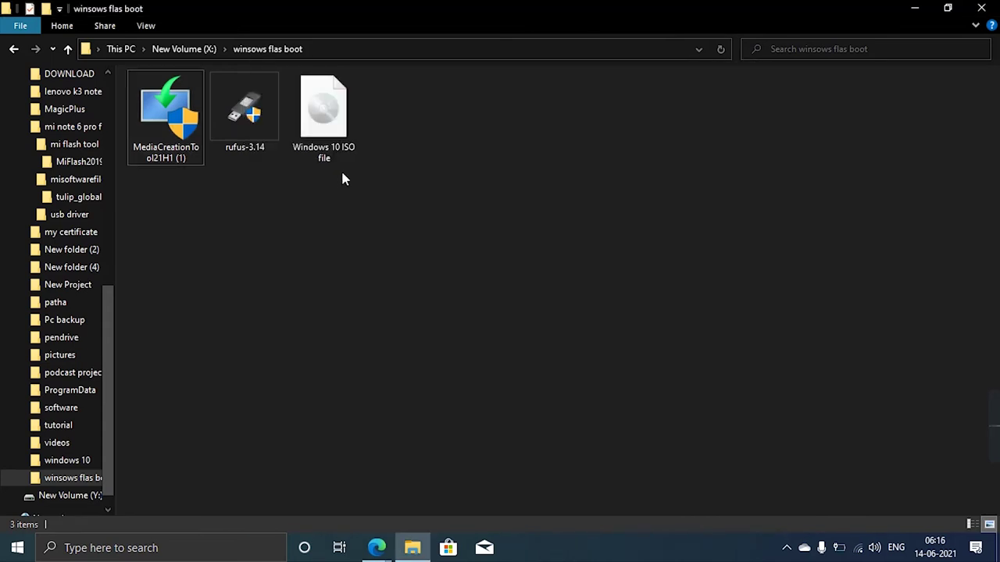
Step: Check the file type and size of the Windows 10 ISO file in its properties, then close them
click(338, 129)
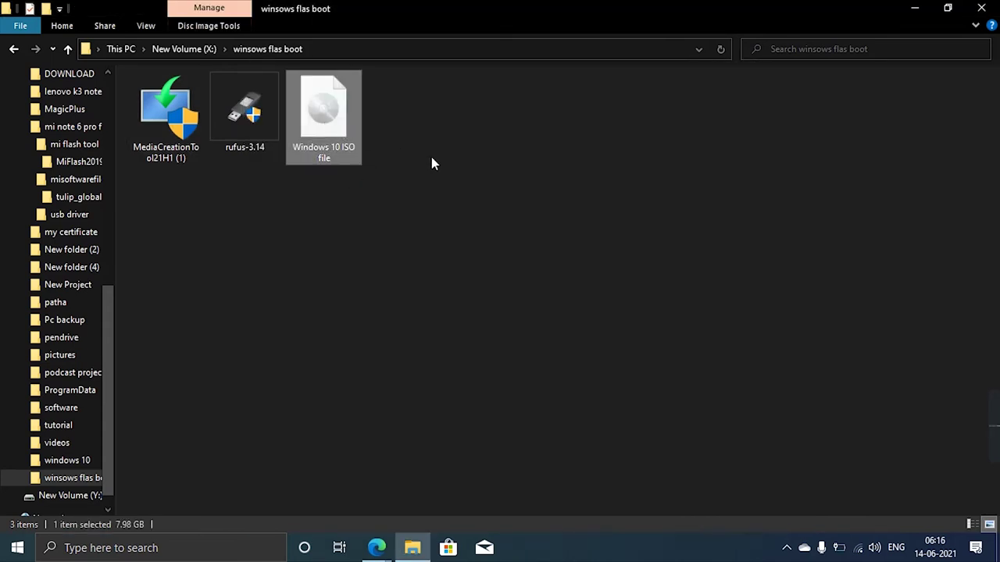
click(431, 157)
click(326, 136)
right_click(327, 136)
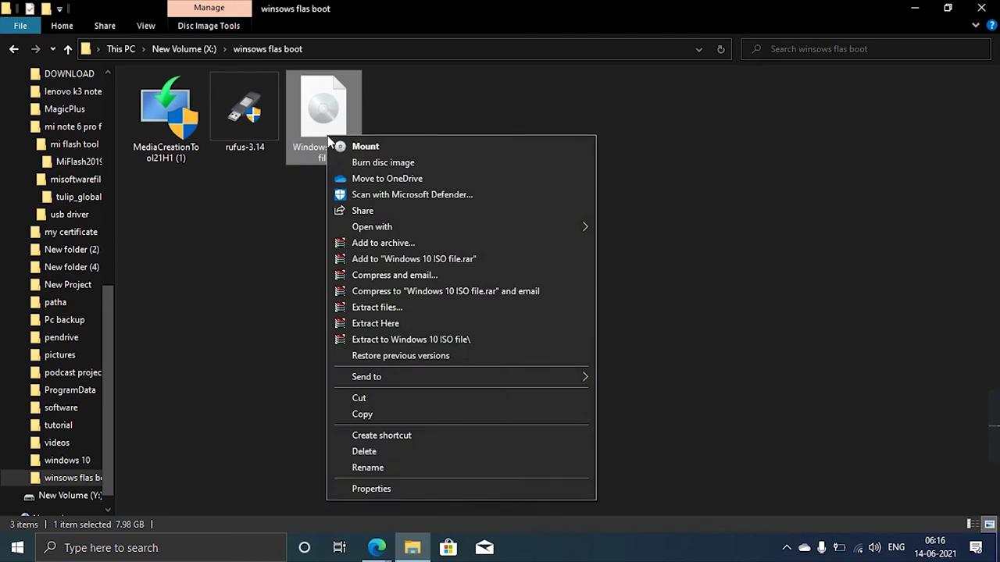
click(365, 489)
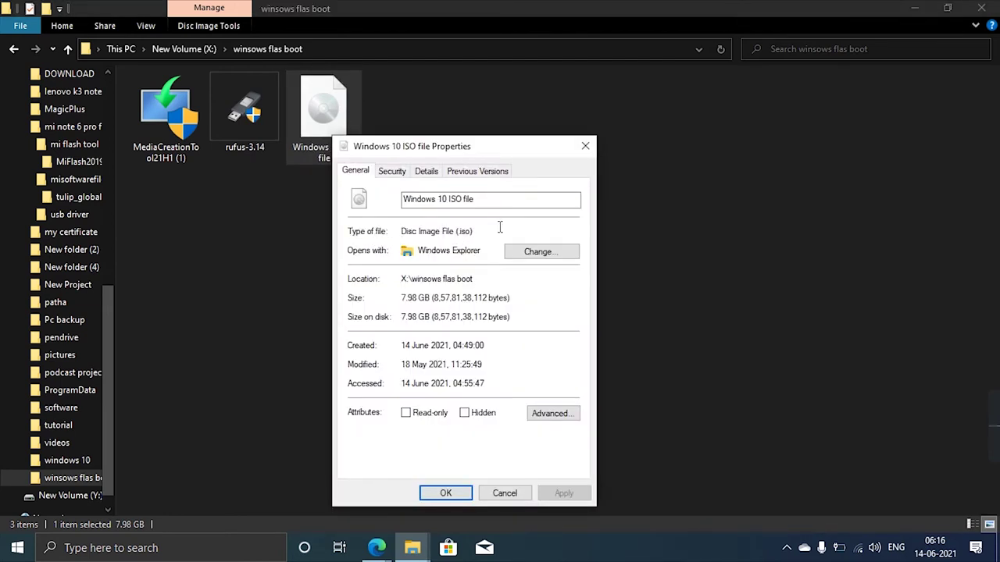
click(584, 149)
click(387, 196)
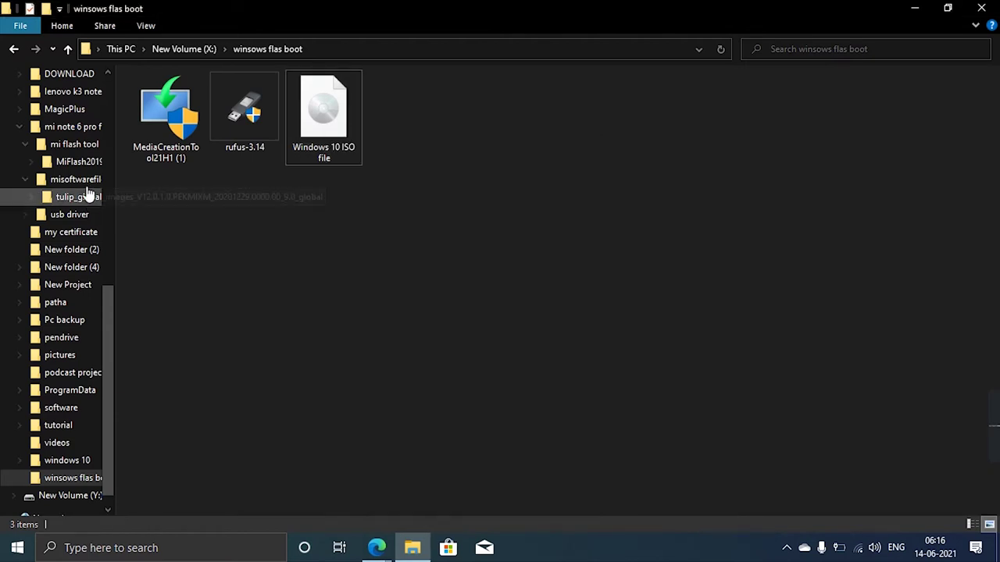
Step: Run rufus-3.14 as administrator and select the 16 GB Multiple Partitions (D:) (F:) drive as the device
click(244, 117)
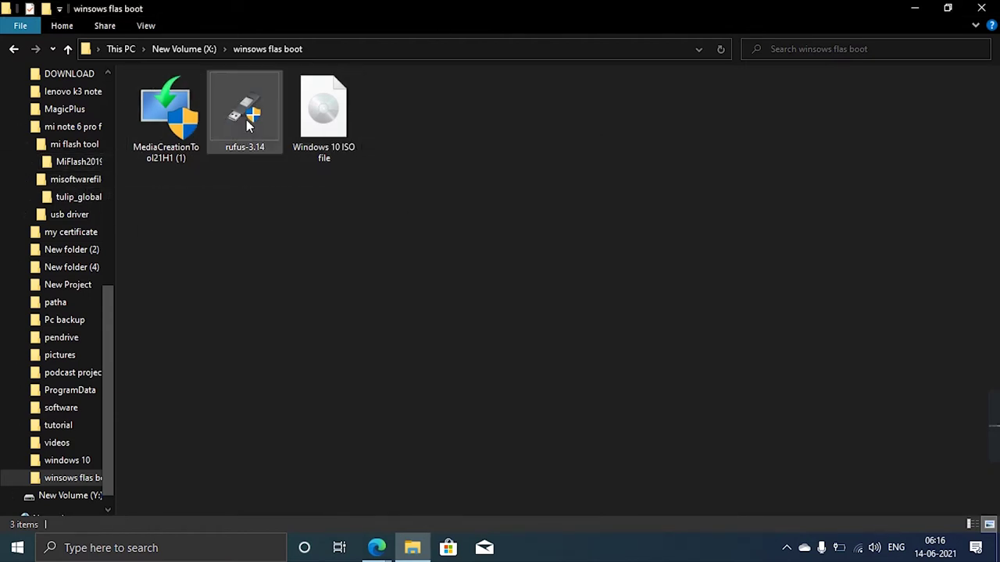
right_click(247, 123)
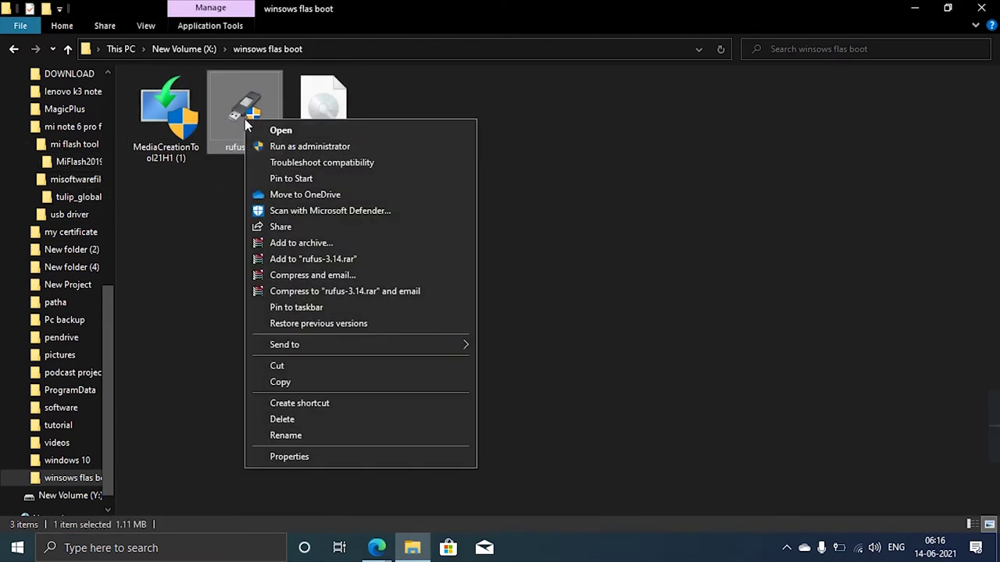
click(283, 145)
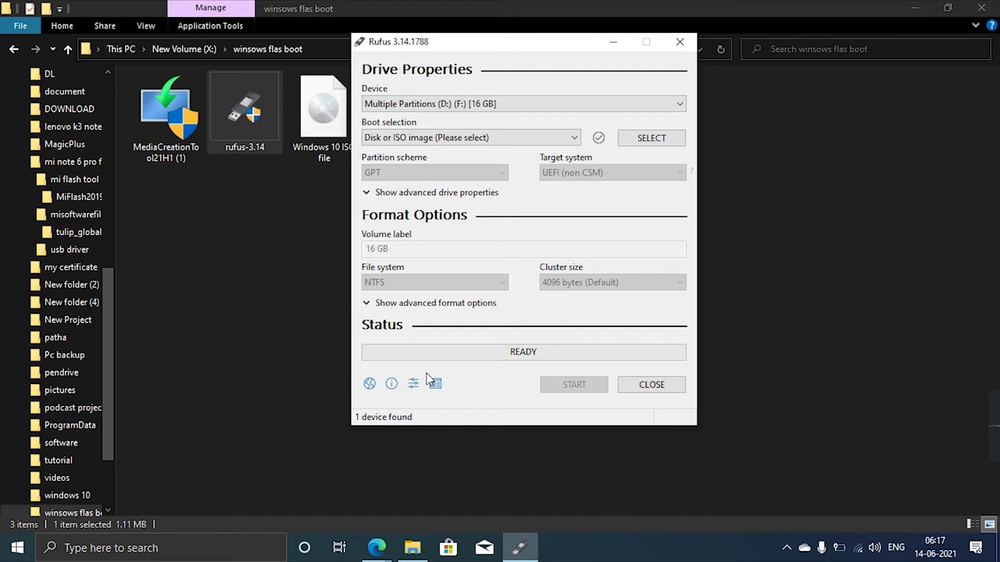
click(676, 107)
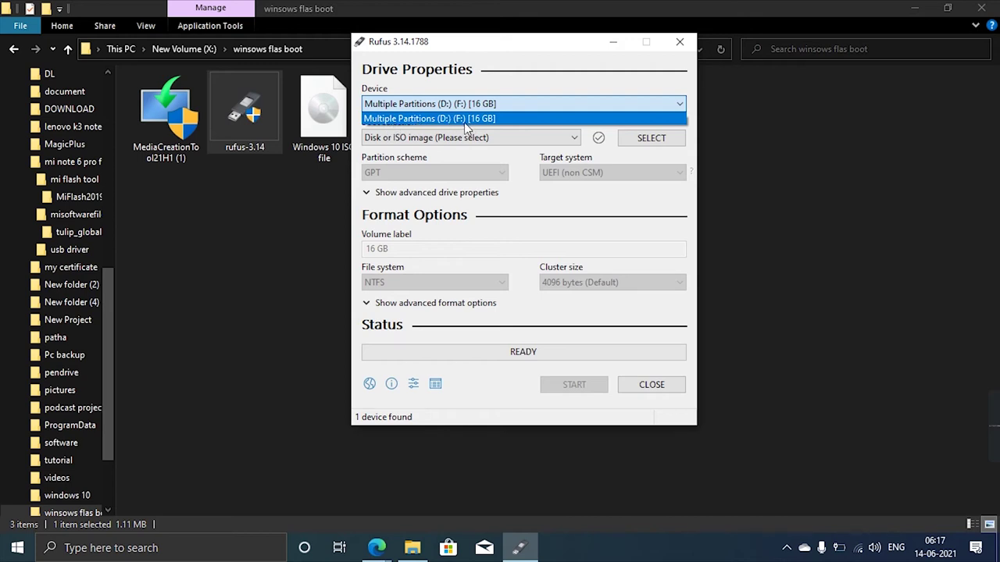
click(513, 122)
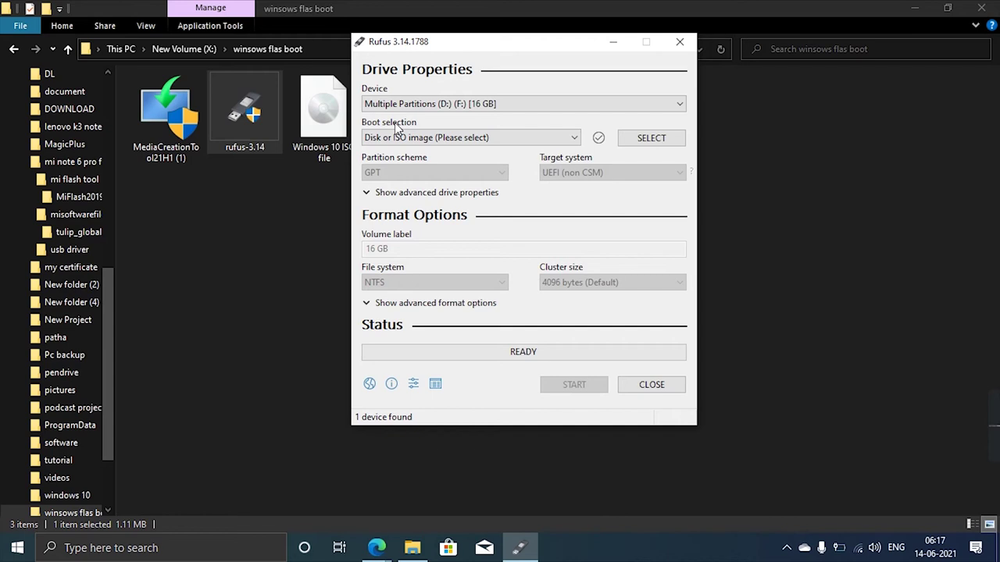
Step: Load the Windows 10 ISO file as the boot selection and set the image option to Windows To Go
click(645, 140)
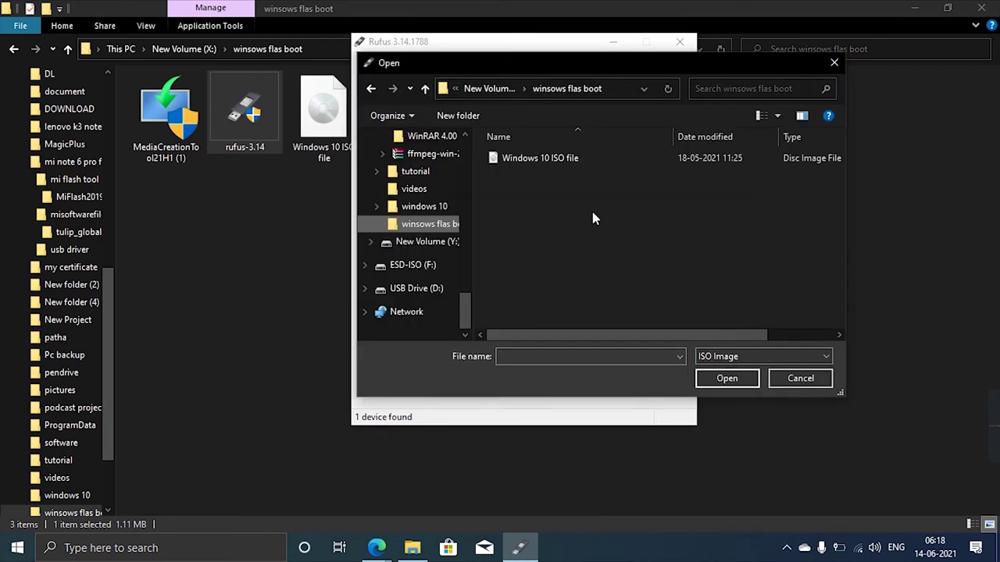
click(547, 162)
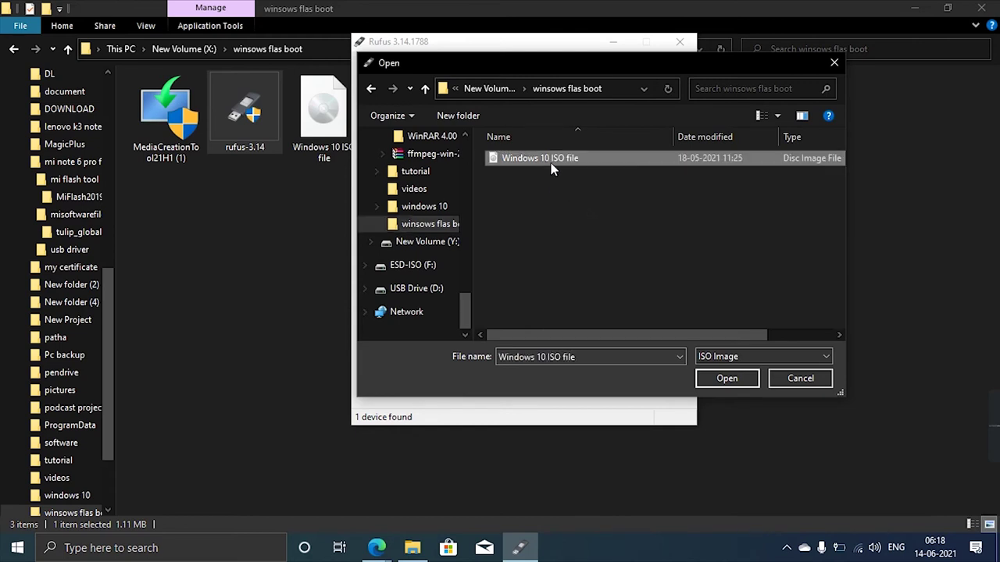
click(709, 379)
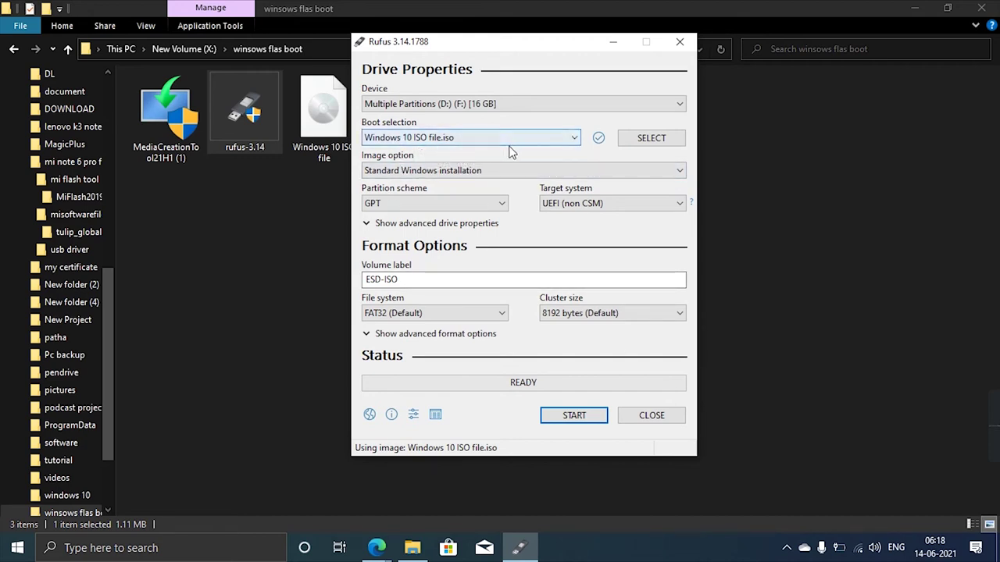
click(662, 173)
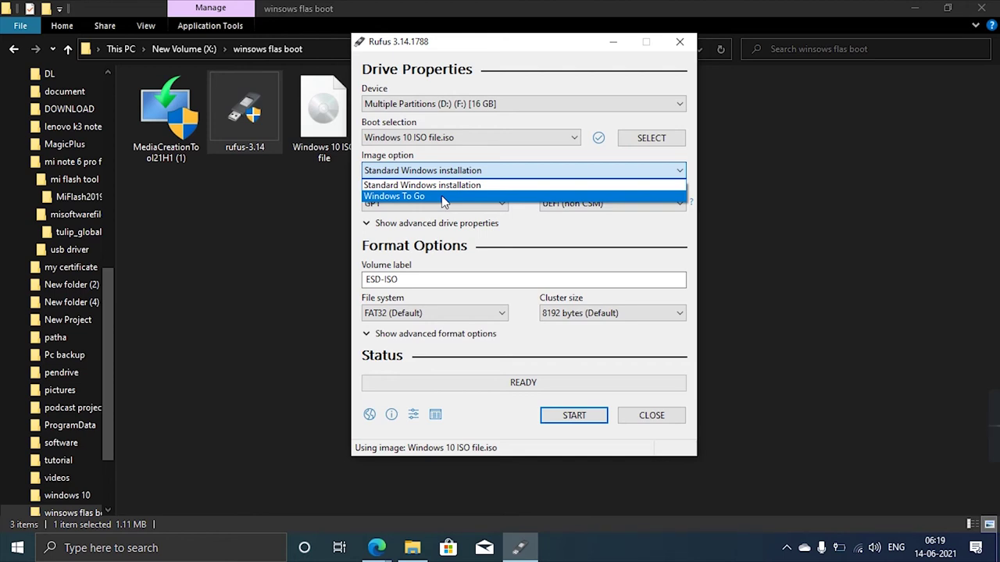
click(449, 197)
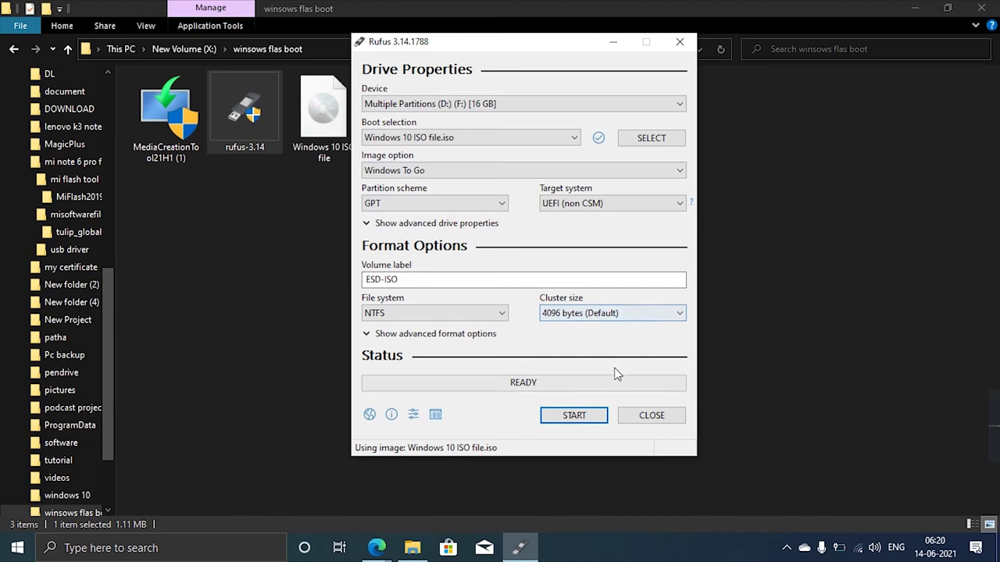
Step: Start writing the USB drive with the Windows 10 Pro version and accept erasing all data on the device
click(574, 419)
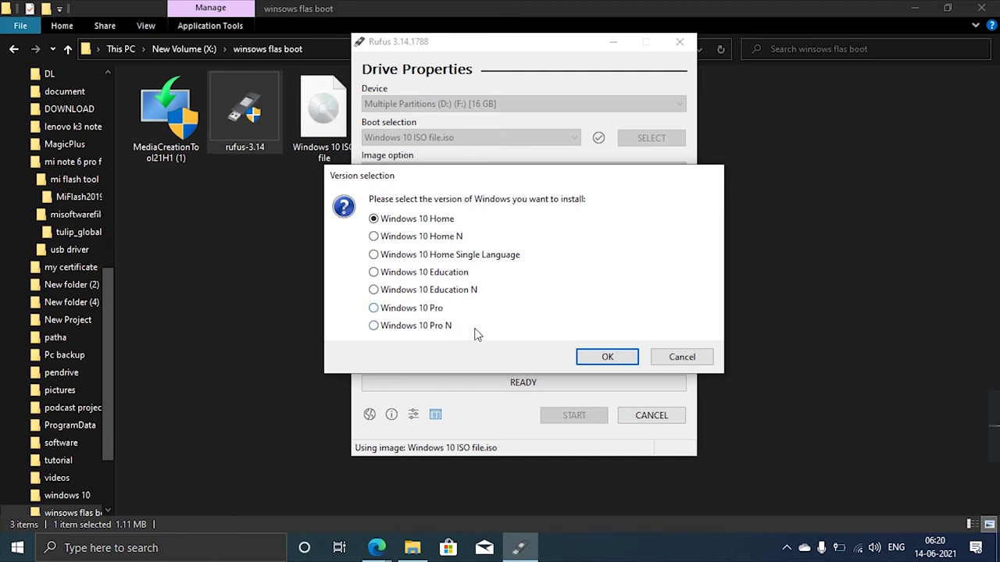
click(380, 312)
click(607, 357)
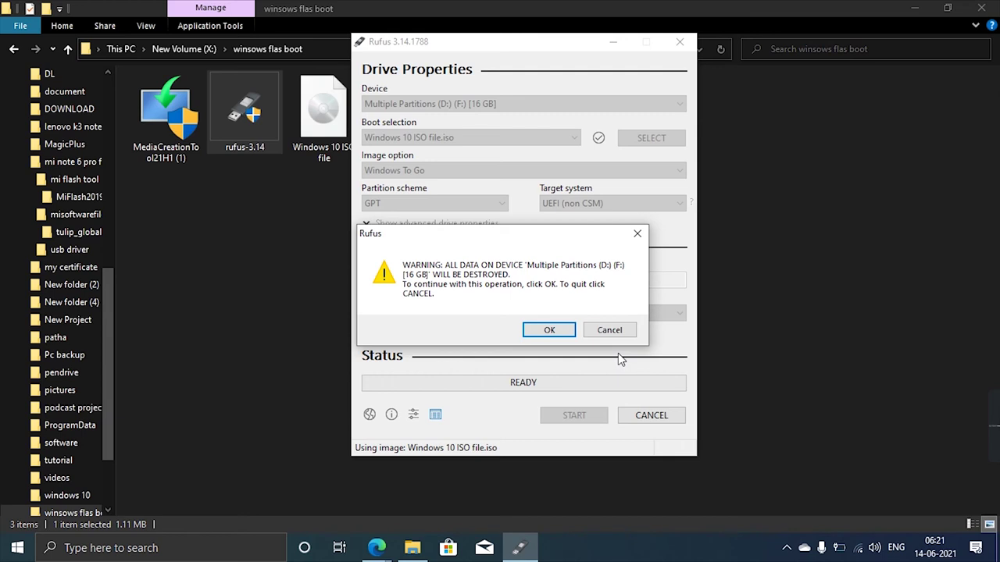
click(553, 331)
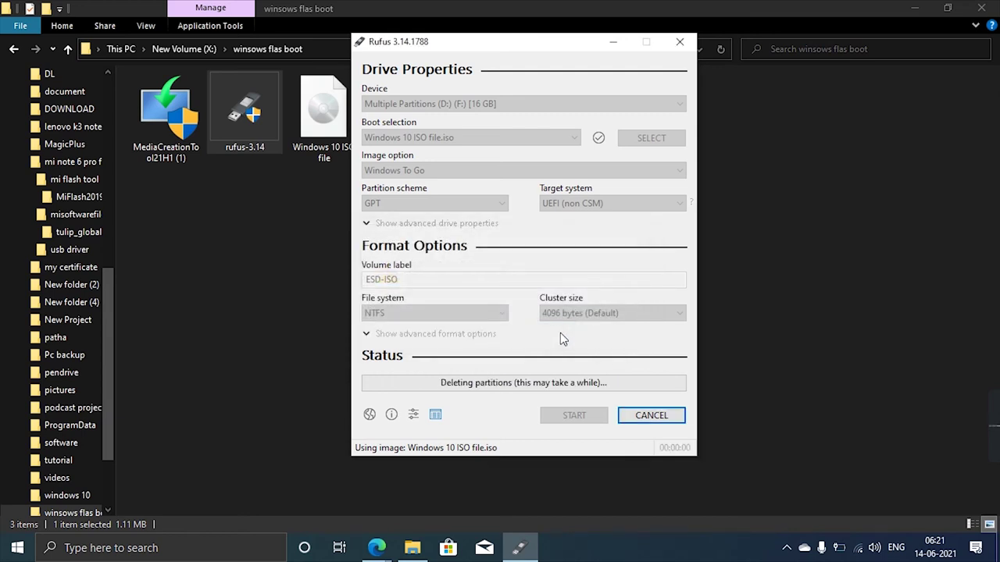